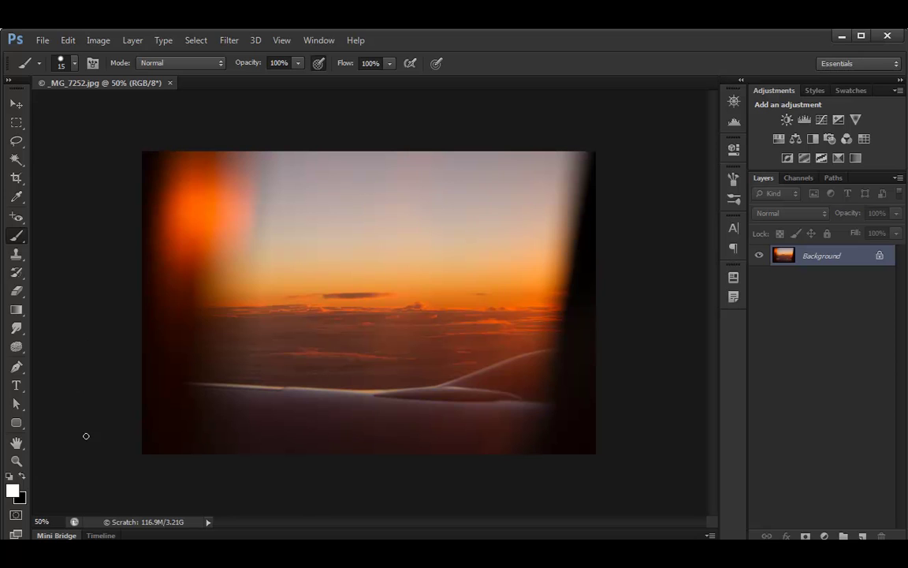
In the foreground Color Picker, replace the hex value with 003c2e.
left_click(13, 493)
left_click_drag(665, 211, 457, 223)
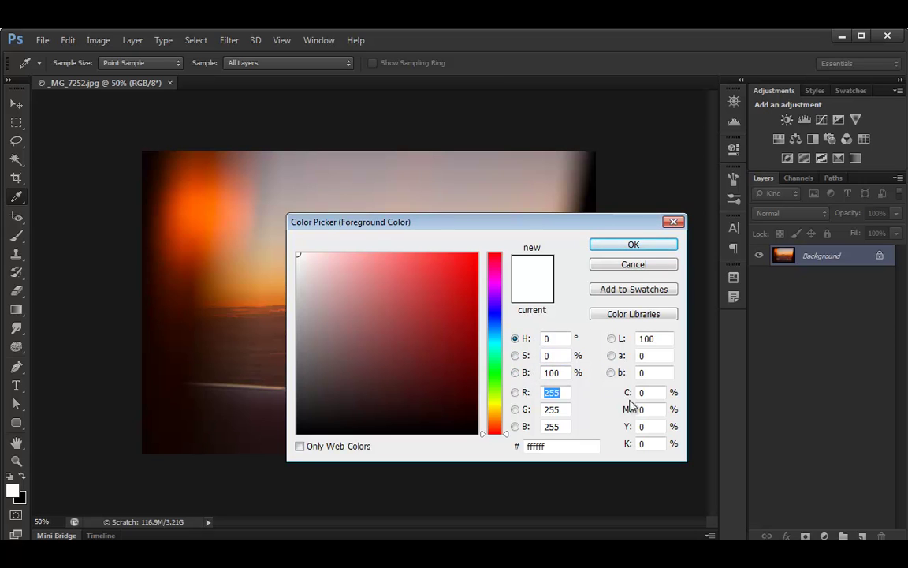
left_click(544, 447)
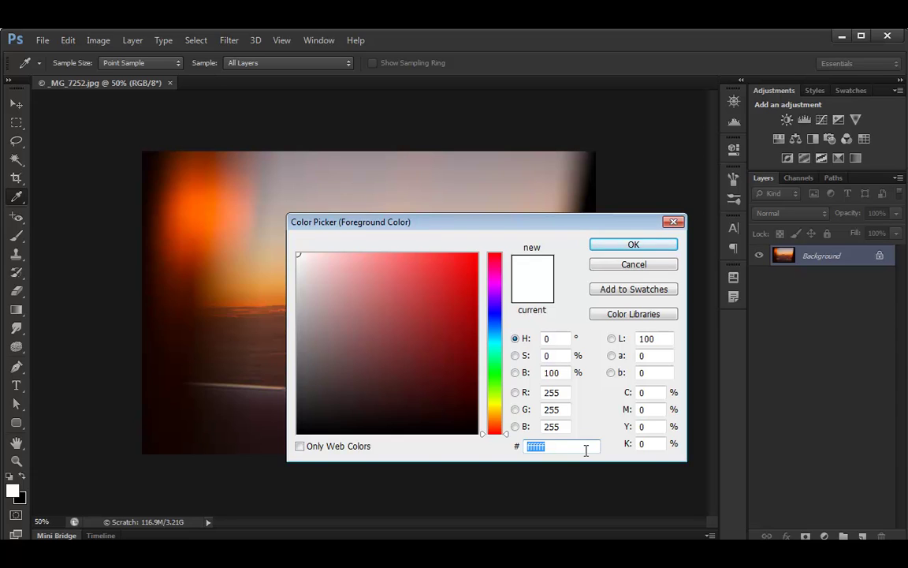
type("00")
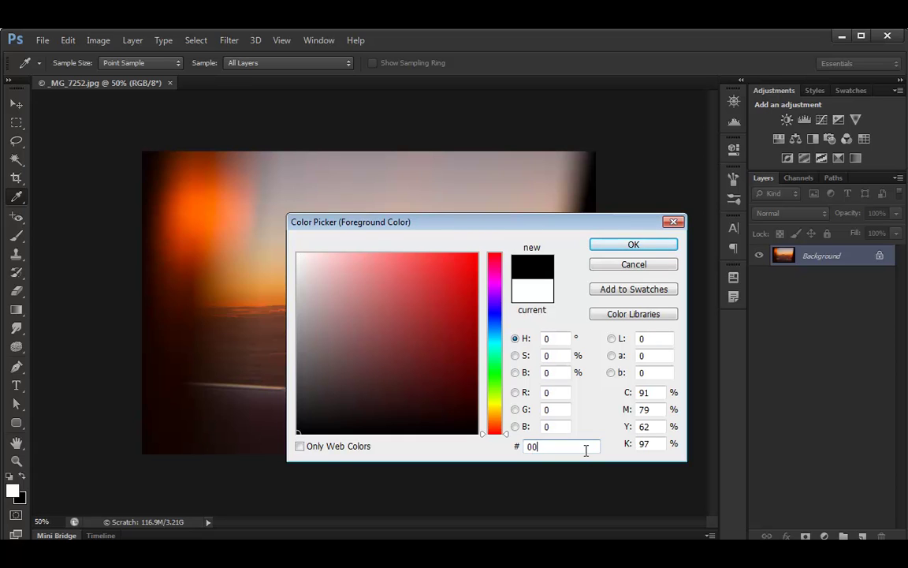
type("3c")
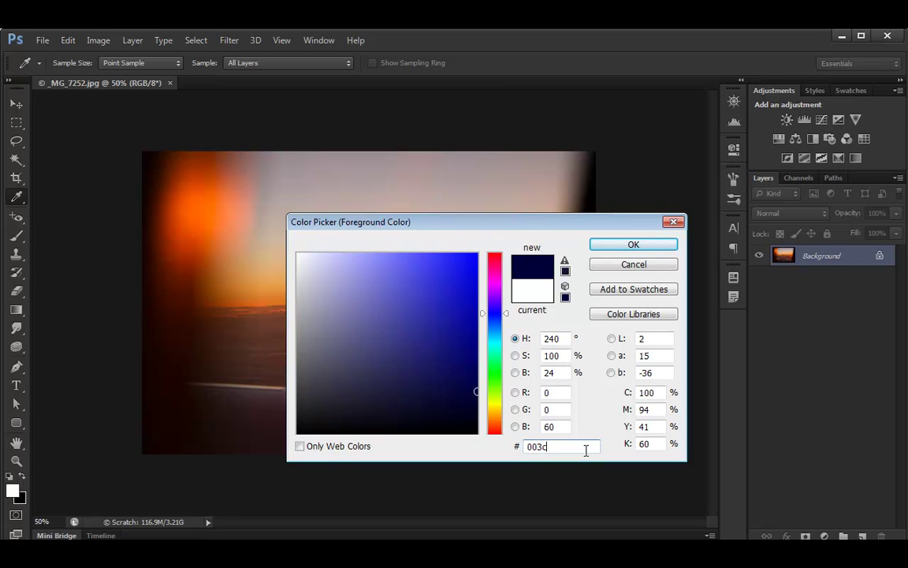
type("2e")
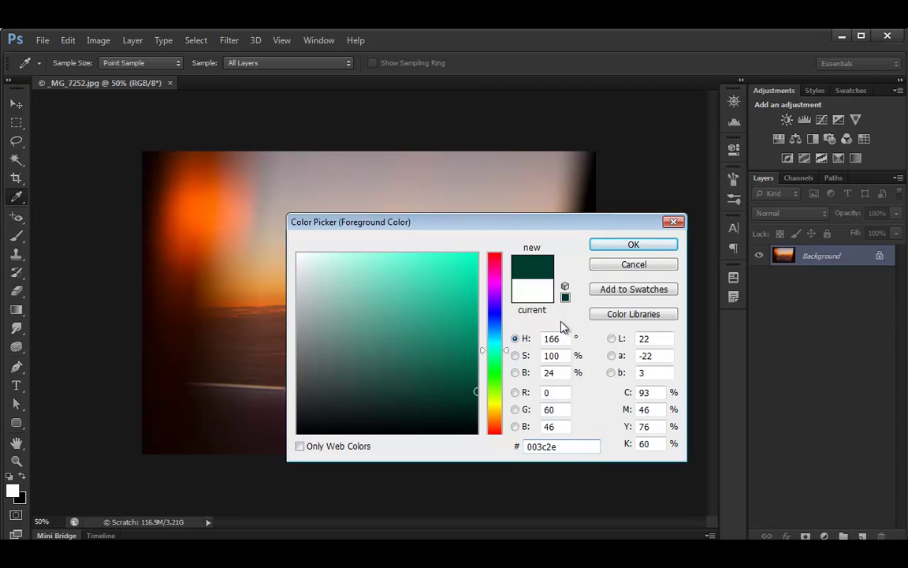
Check the green's PANTONE+ Solid Coated match, cancel the colour change, and toggle the panels off and on.
left_click(631, 315)
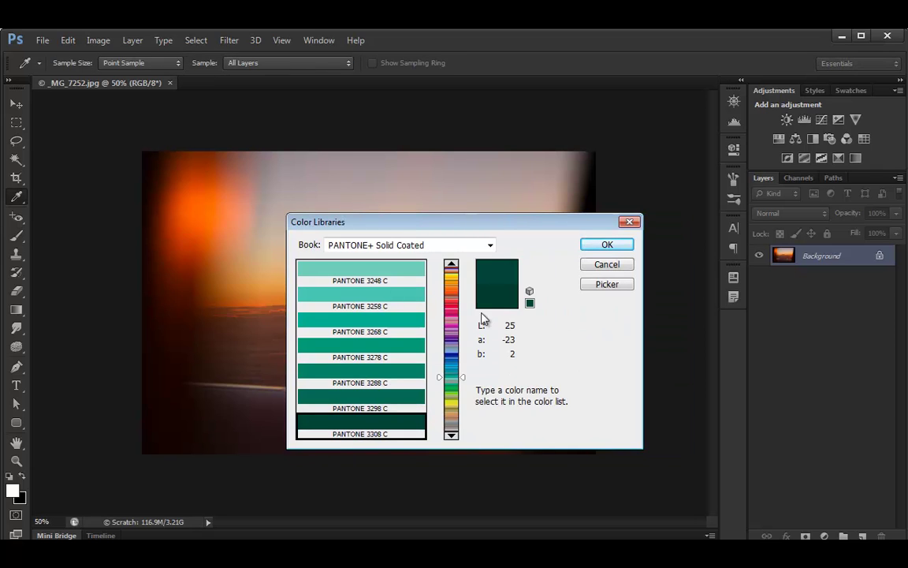
left_click(489, 246)
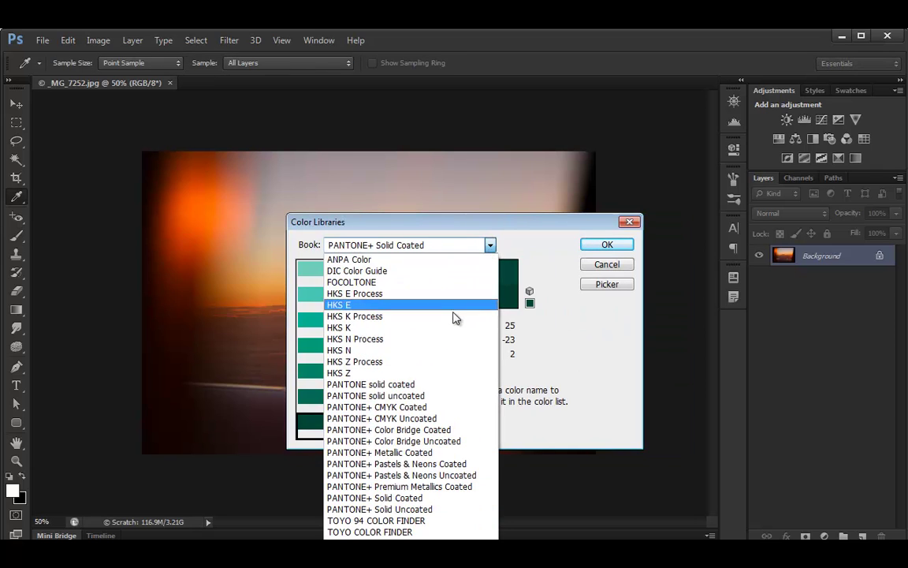
left_click(563, 332)
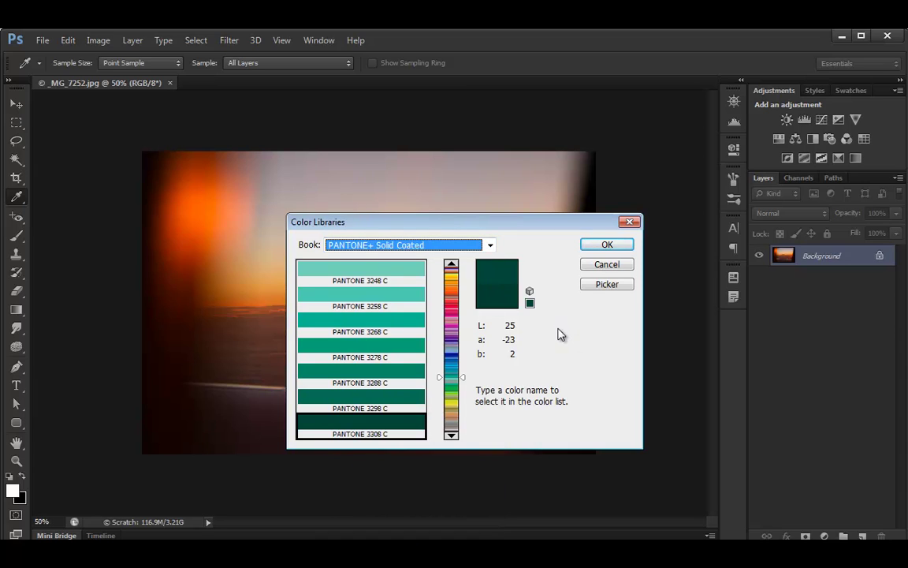
left_click(602, 288)
left_click(621, 265)
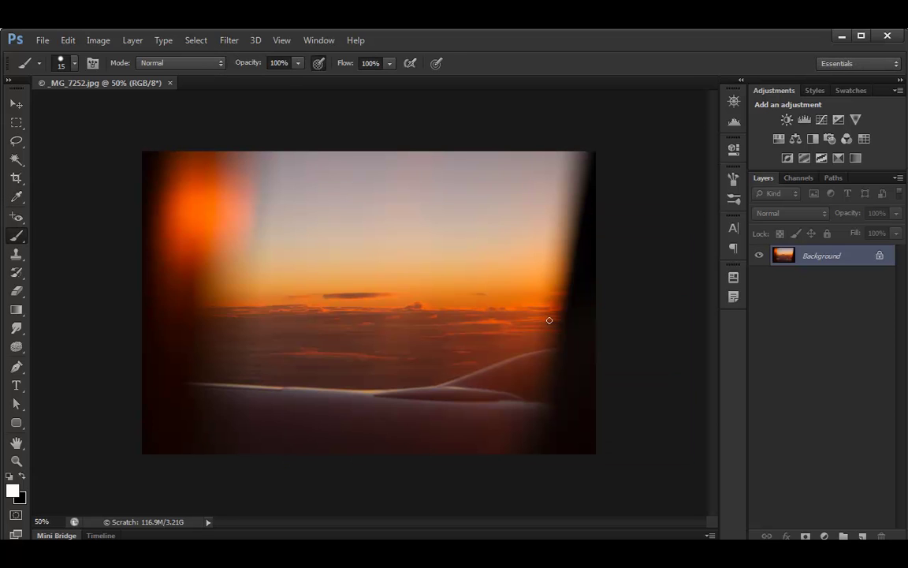
key("Tab")
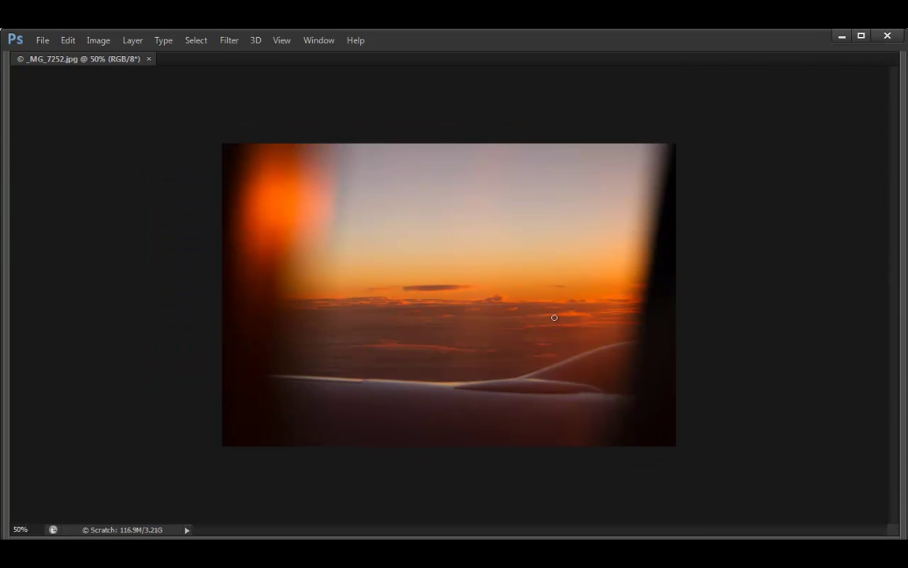
key("Tab")
Switch to Firefox and open the Handicraft theme from Kuler's Highest rated list.
key("alt+Tab")
key("alt+Tab")
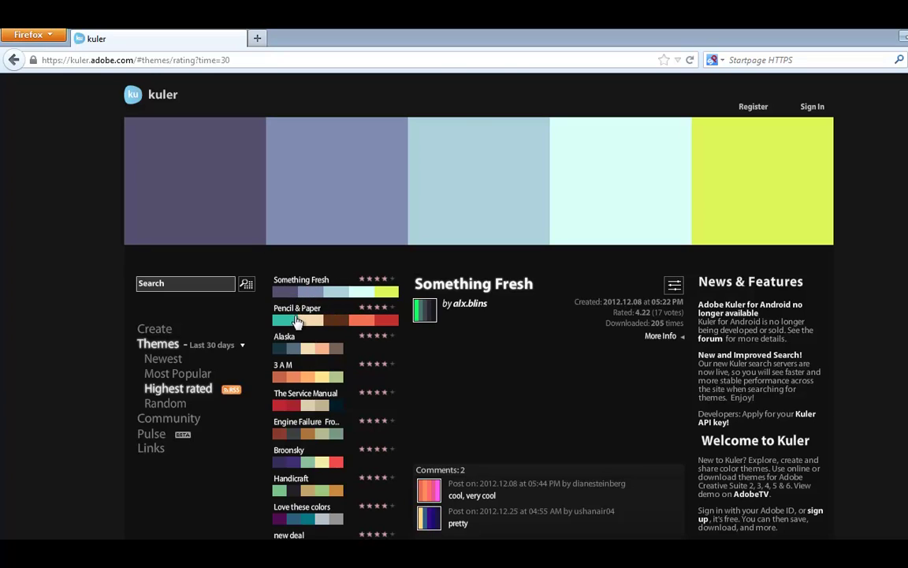
left_click(310, 497)
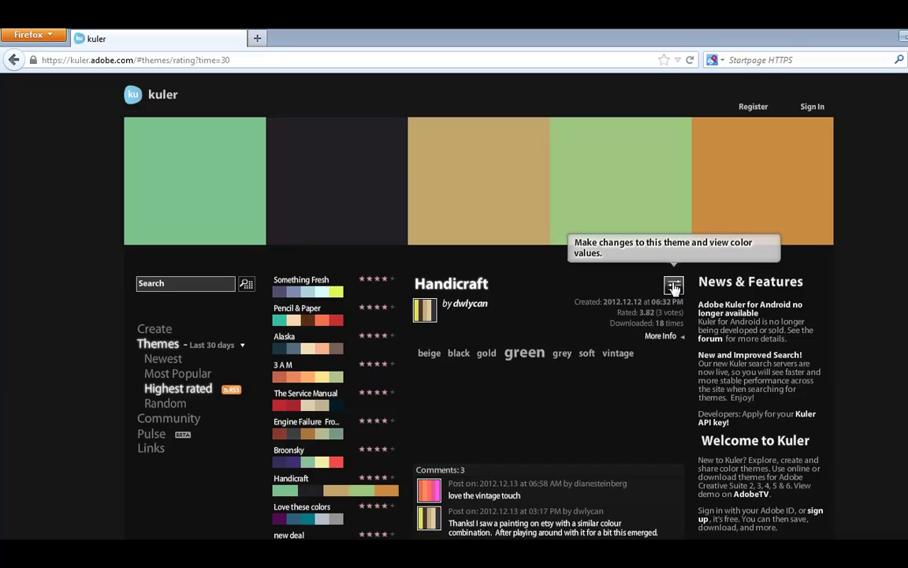
Load Handicraft into Kuler's editor and select the fourth colour's hex 9EC680.
left_click(674, 287)
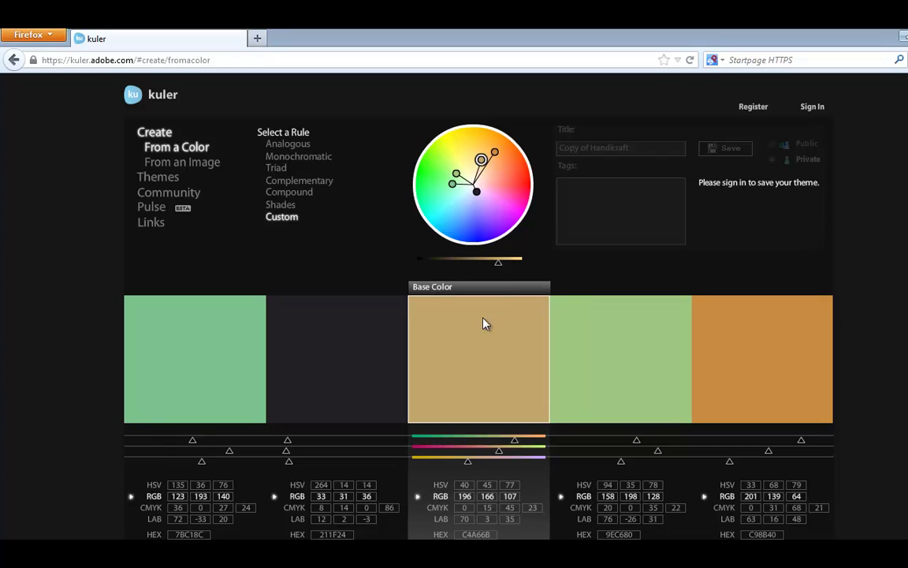
left_click(588, 346)
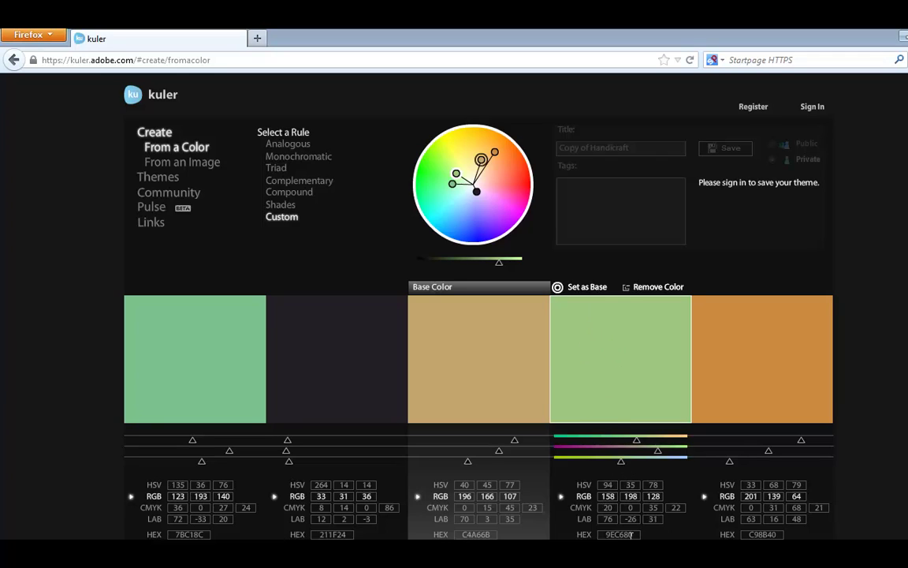
left_click(606, 535)
key("alt+Tab")
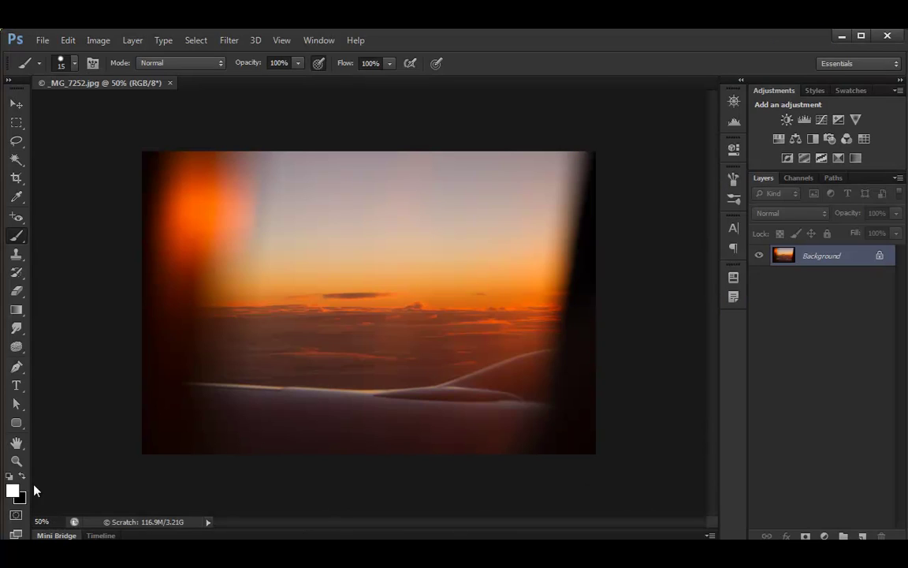
Paste hex 9EC680 over ffffff in Photoshop's foreground Color Picker, then return to Kuler.
left_click(13, 490)
left_click_drag(555, 447, 512, 452)
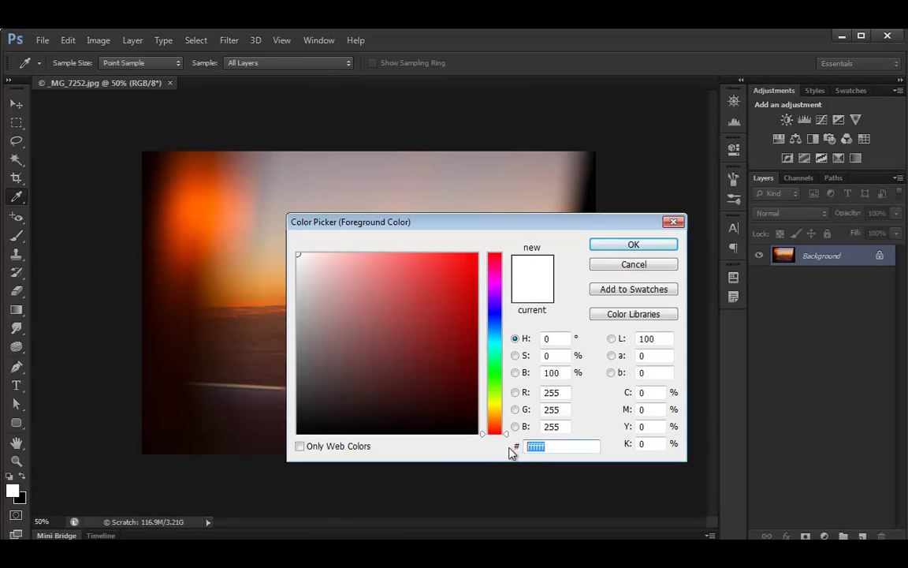
type("9EC680")
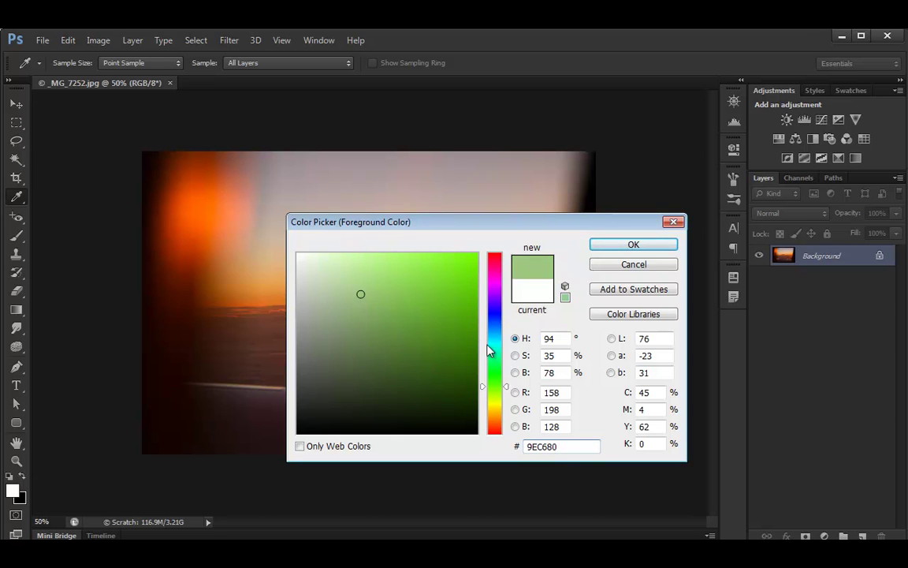
key("alt+Tab")
key("alt+Tab")
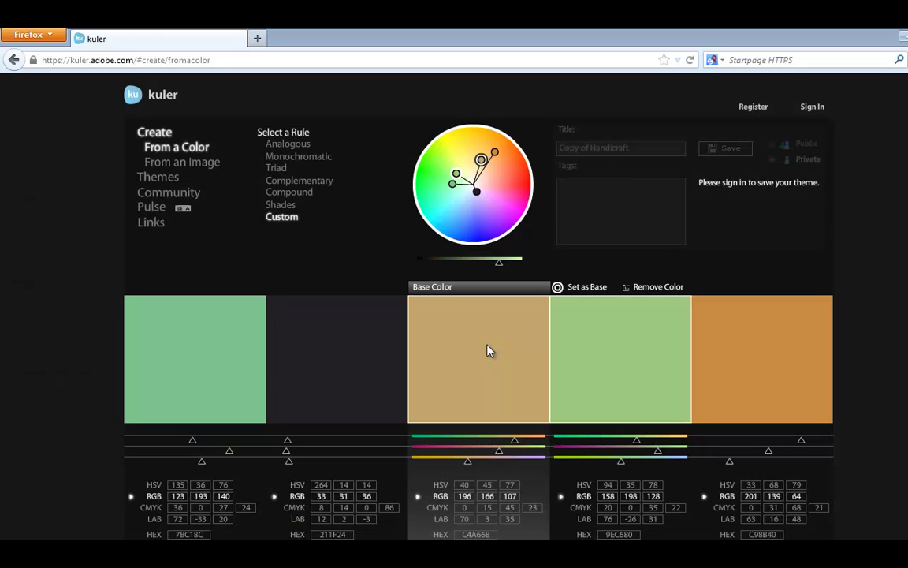
Drag the first colour's wheel marker until it becomes the brighter green 39C15D.
left_click(575, 340)
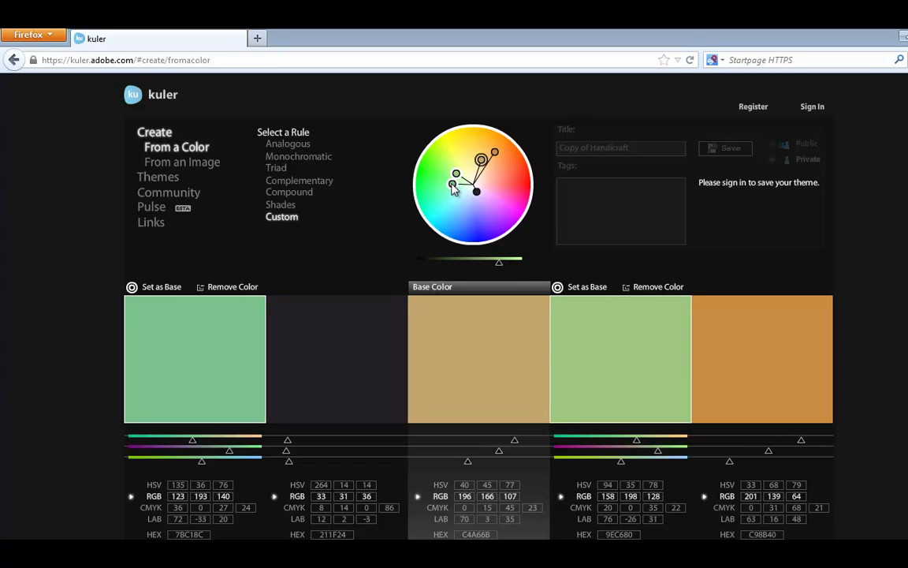
left_click_drag(453, 189, 442, 187)
mouse_move(441, 176)
left_mouse_down()
mouse_move(438, 183)
mouse_move(430, 170)
mouse_move(432, 185)
left_mouse_up()
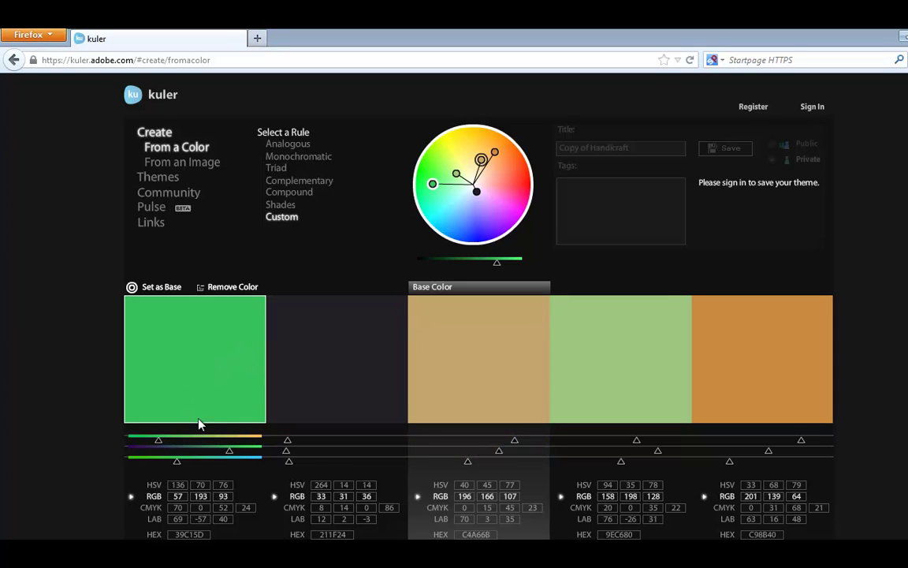
Adjust the first swatch's red, then enter R value 41 to get hex 29C15D.
mouse_move(160, 446)
left_mouse_down()
mouse_move(181, 446)
mouse_move(151, 445)
left_mouse_up()
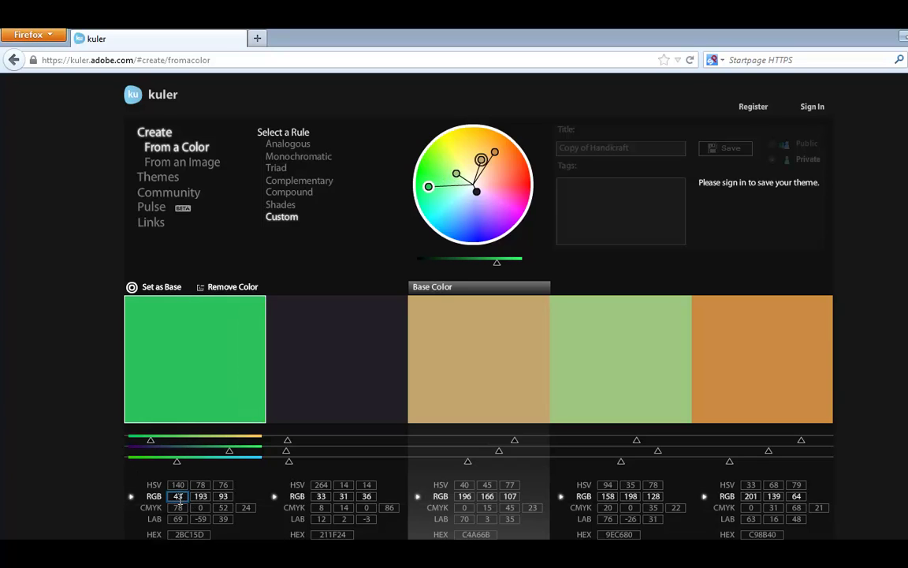
key("BackSpace")
type("1")
key("Tab")
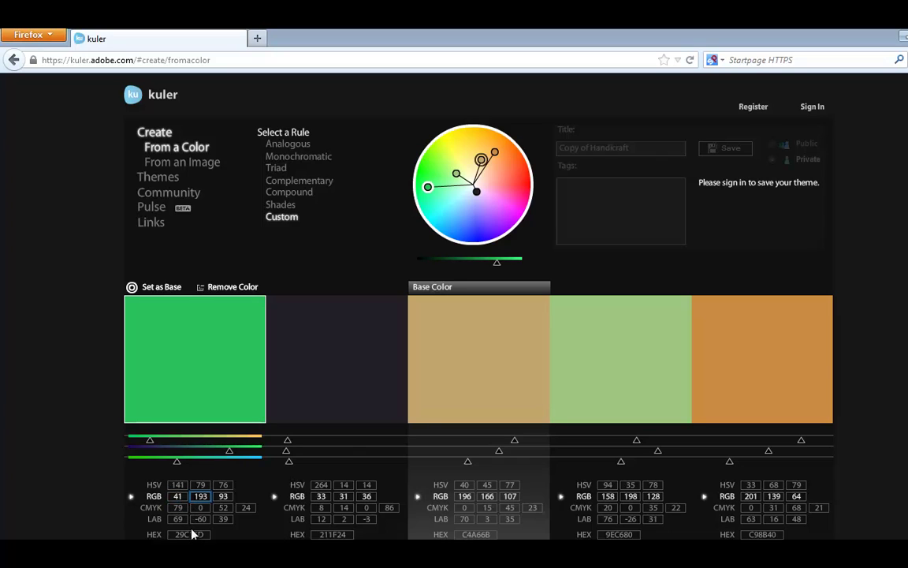